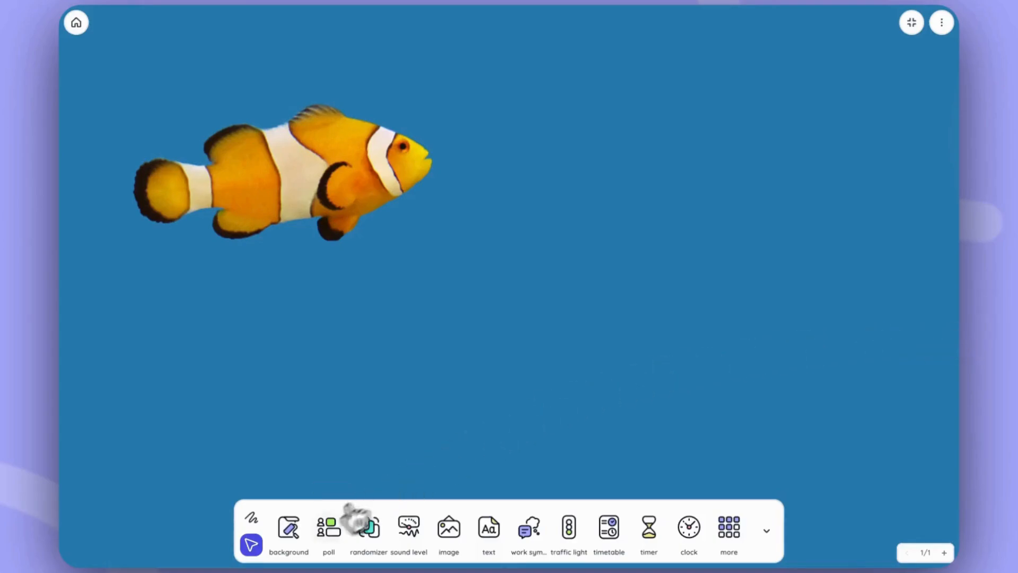
Step: Add a multiple-choice poll to the board and set its question to "How are you feeling today?"
{"action": "left_click", "coordinate": [333, 546]}
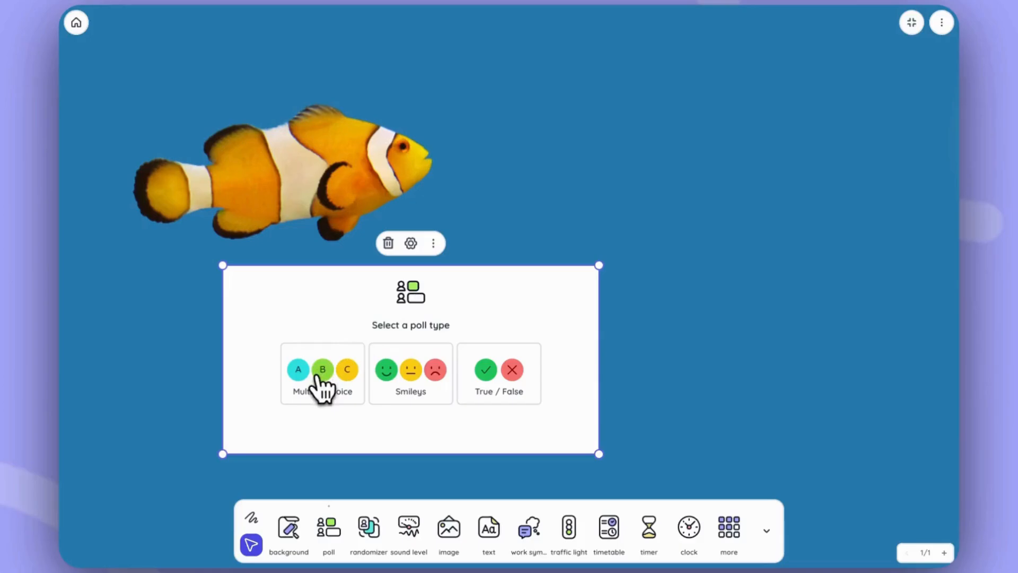
{"action": "left_click", "coordinate": [321, 387]}
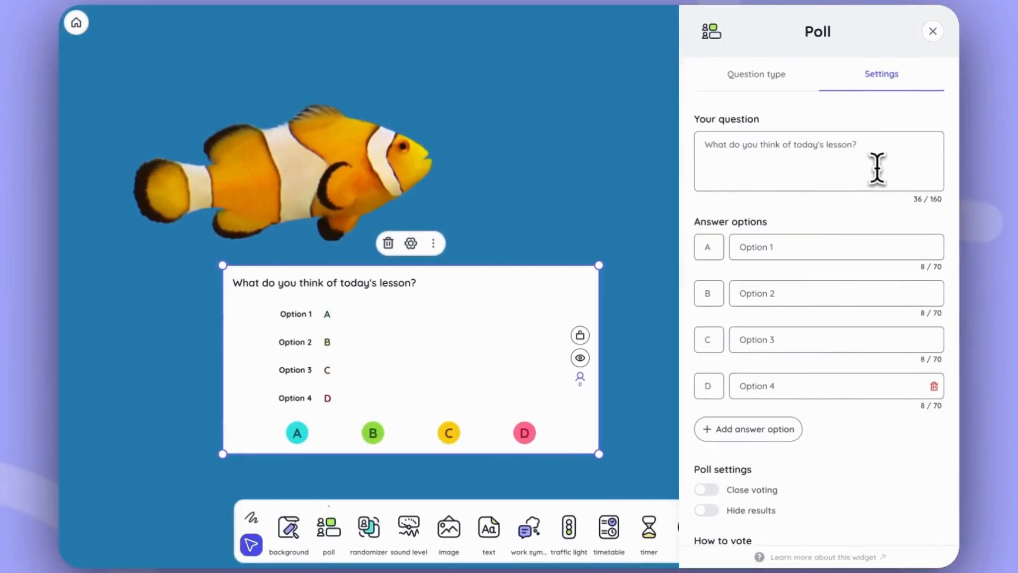
{"action": "triple_click", "coordinate": [897, 150]}
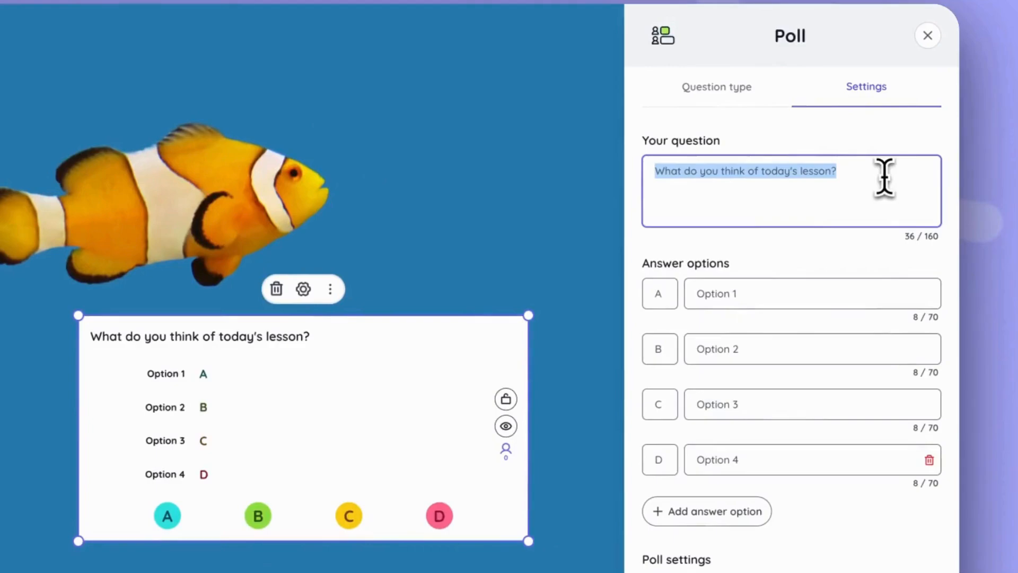
{"action": "type", "text": "How are you "}
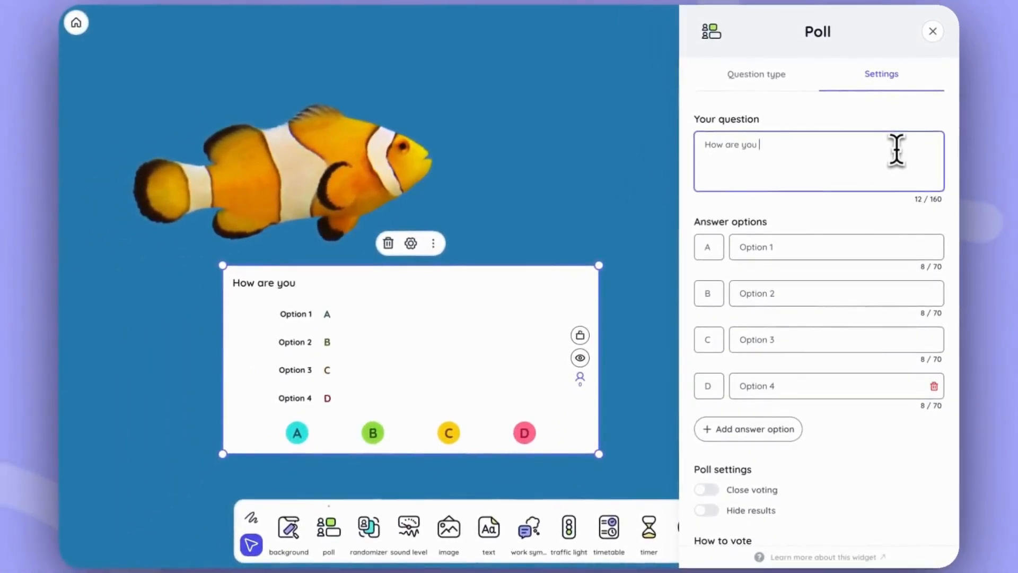
{"action": "type", "text": "feeling today"}
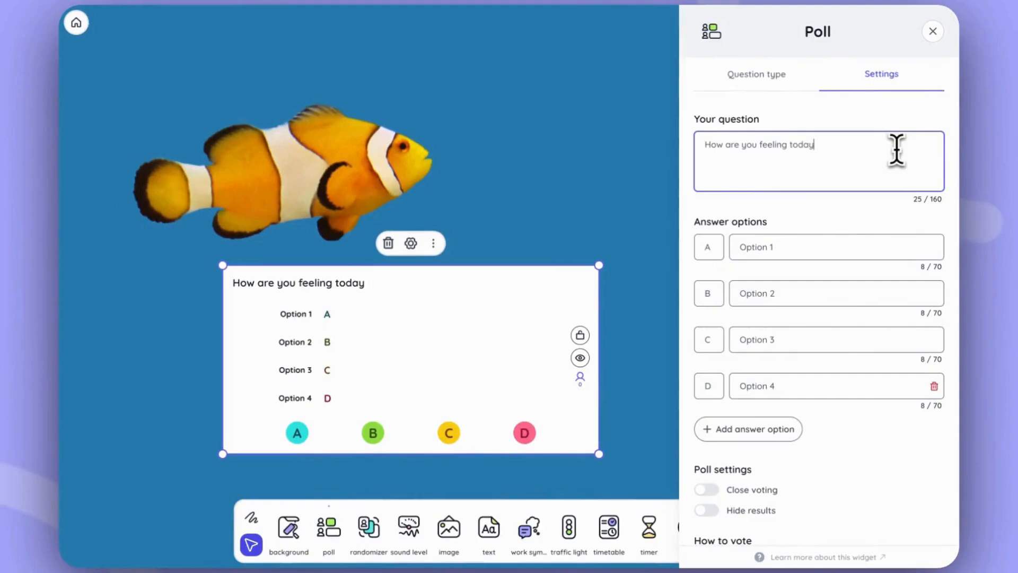
{"action": "type", "text": "?"}
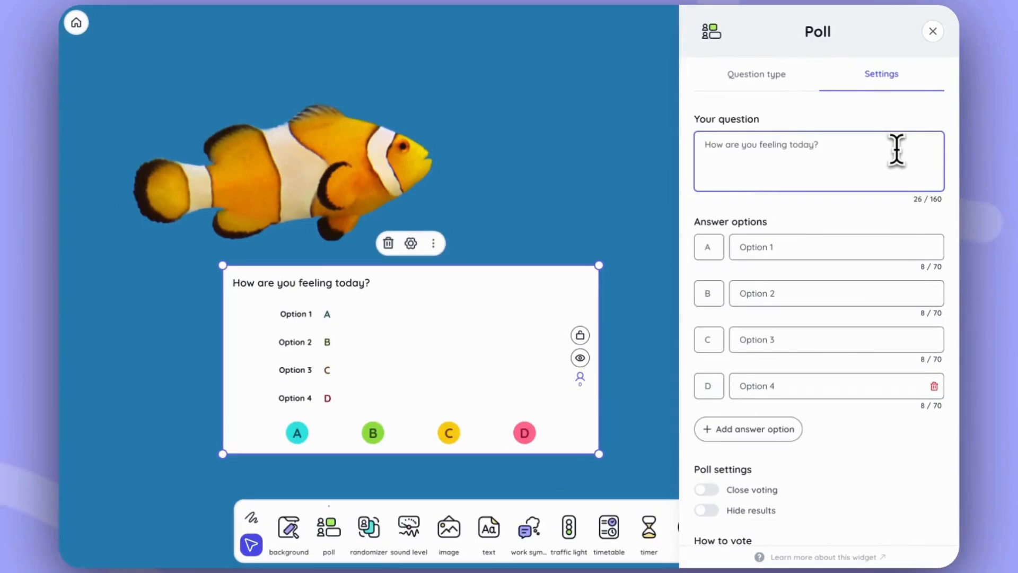
Step: Name the poll's four answer options Happy, Sneezy, Grumpy and Sleepy, in that order
{"action": "left_click", "coordinate": [817, 248]}
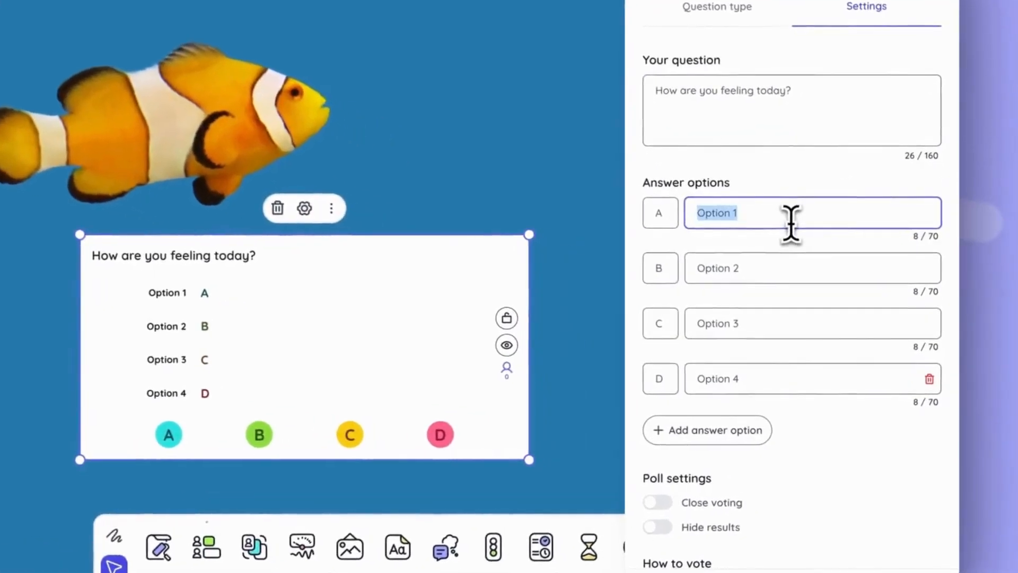
{"action": "type", "text": "Happy"}
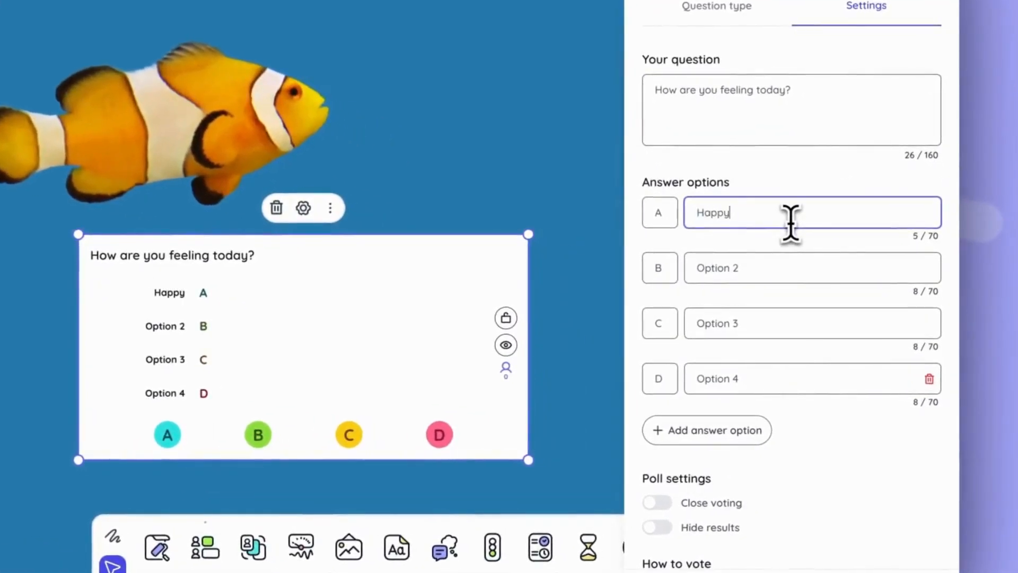
{"action": "left_click", "coordinate": [792, 274]}
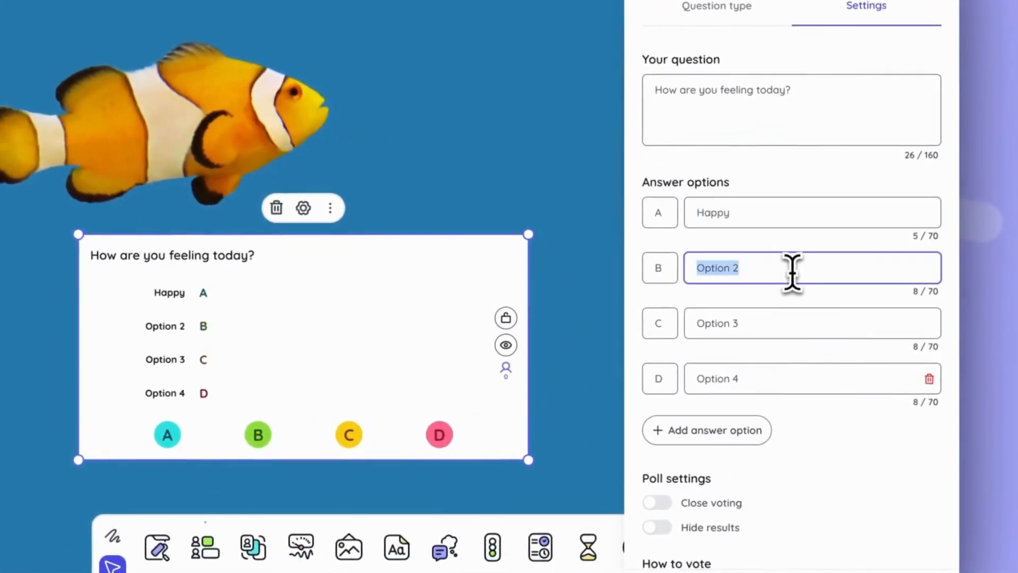
{"action": "type", "text": "Sneezy"}
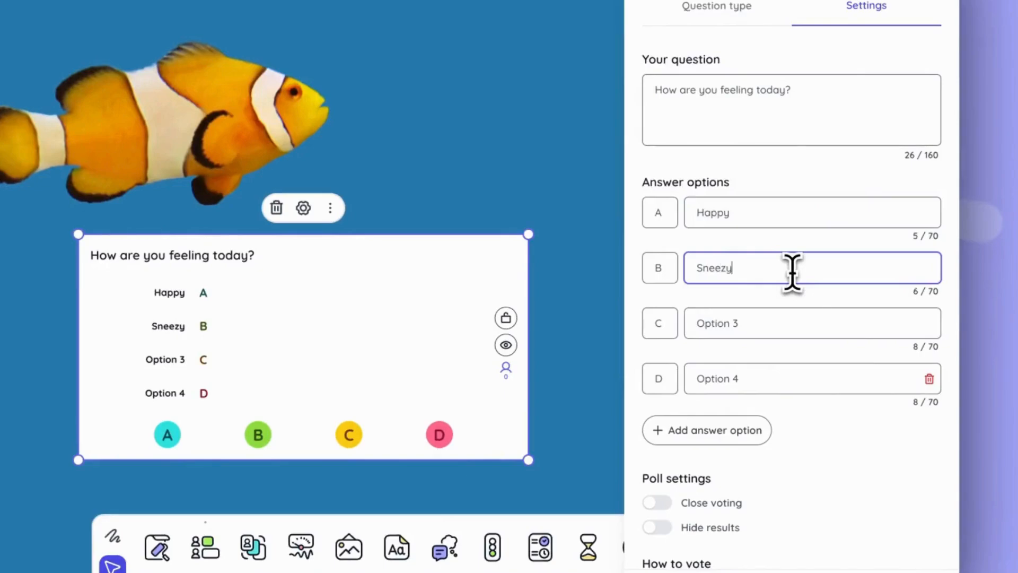
{"action": "left_click", "coordinate": [758, 323]}
{"action": "type", "text": "G"}
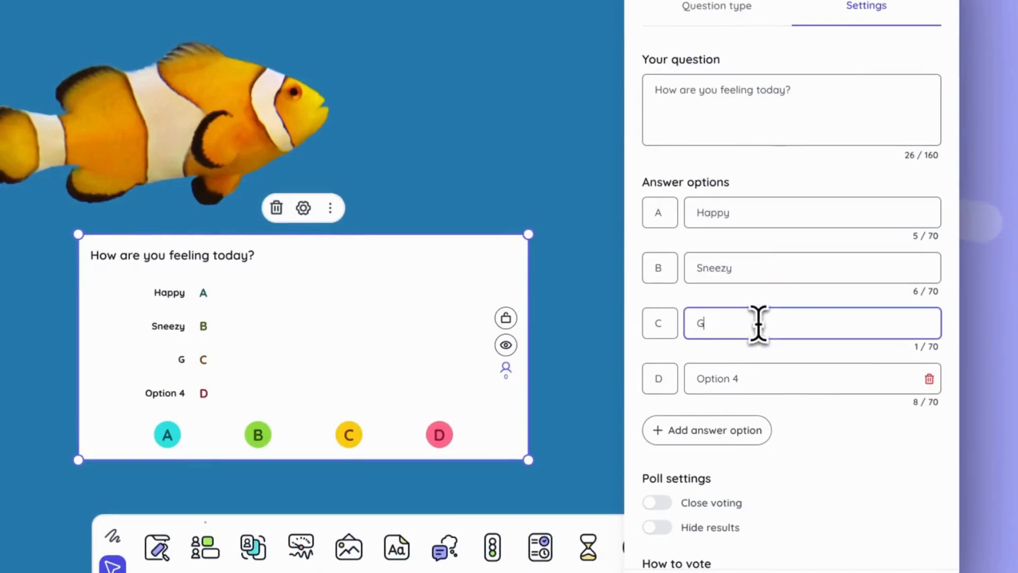
{"action": "type", "text": "rumpy"}
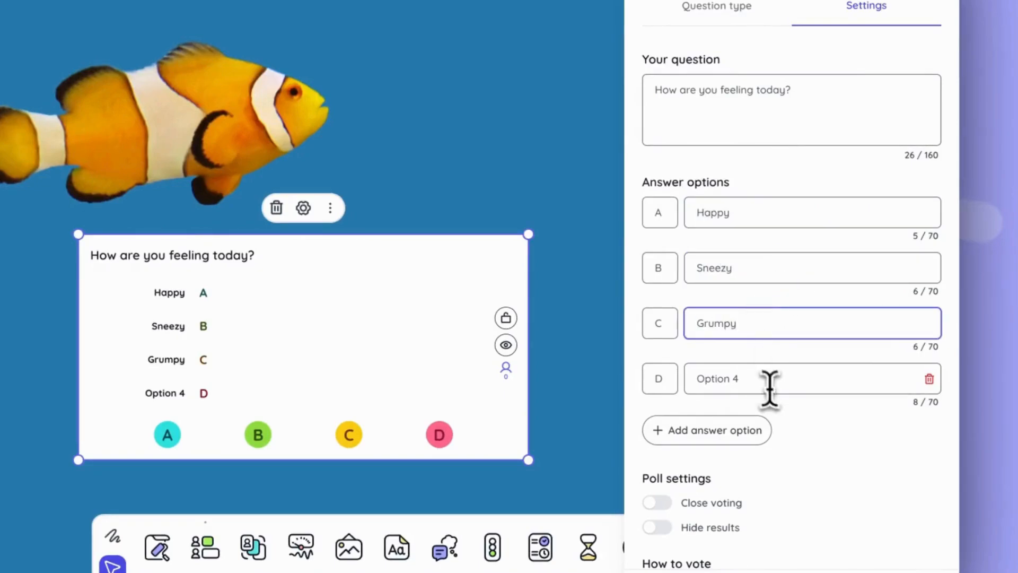
{"action": "left_click", "coordinate": [770, 380]}
{"action": "type", "text": "Sle"}
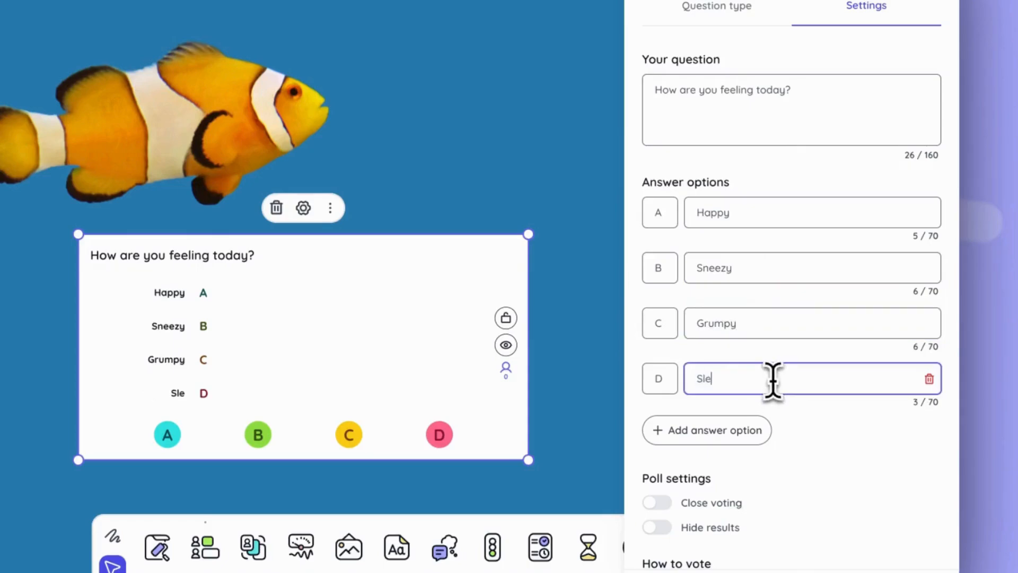
{"action": "type", "text": "epy"}
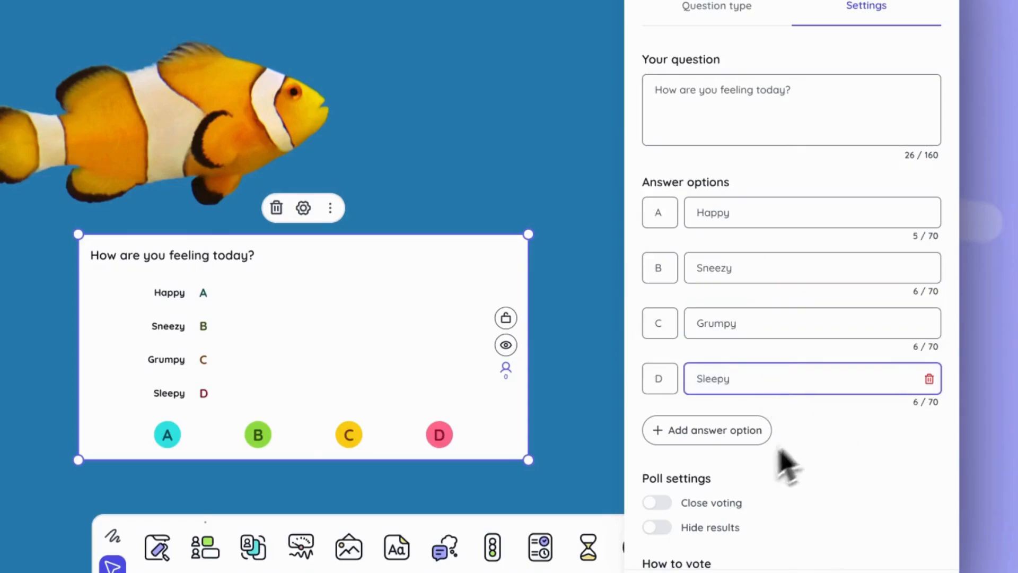
Step: Add a fifth answer option to the poll and delete it again
{"action": "left_click", "coordinate": [727, 439]}
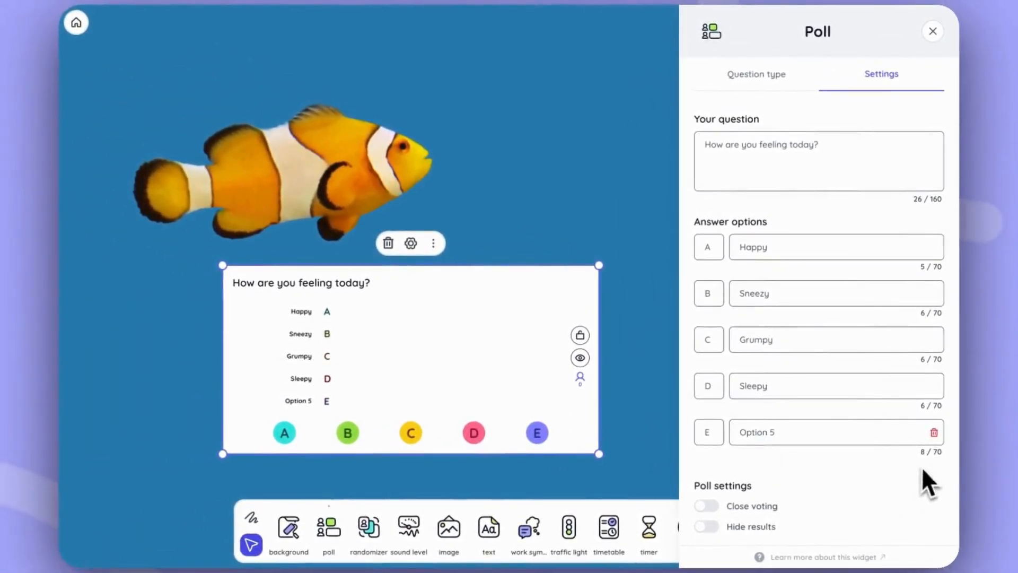
{"action": "left_click", "coordinate": [934, 432]}
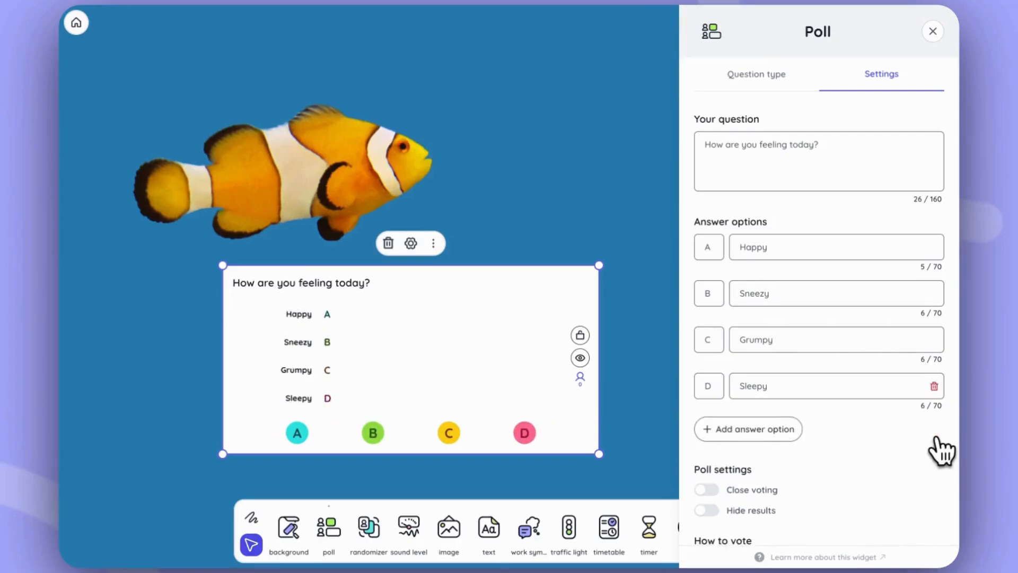
{"action": "scroll", "coordinate": [941, 450], "scroll_direction": "down", "scroll_amount": 3}
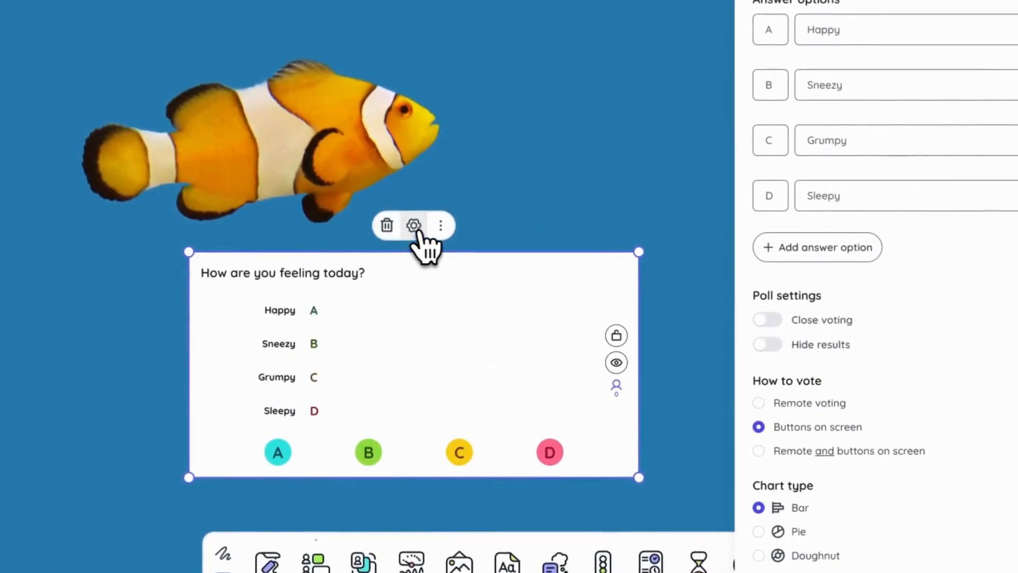
Step: Show the poll in Spotlight and cast six on-screen votes for Happy
{"action": "left_click", "coordinate": [441, 226]}
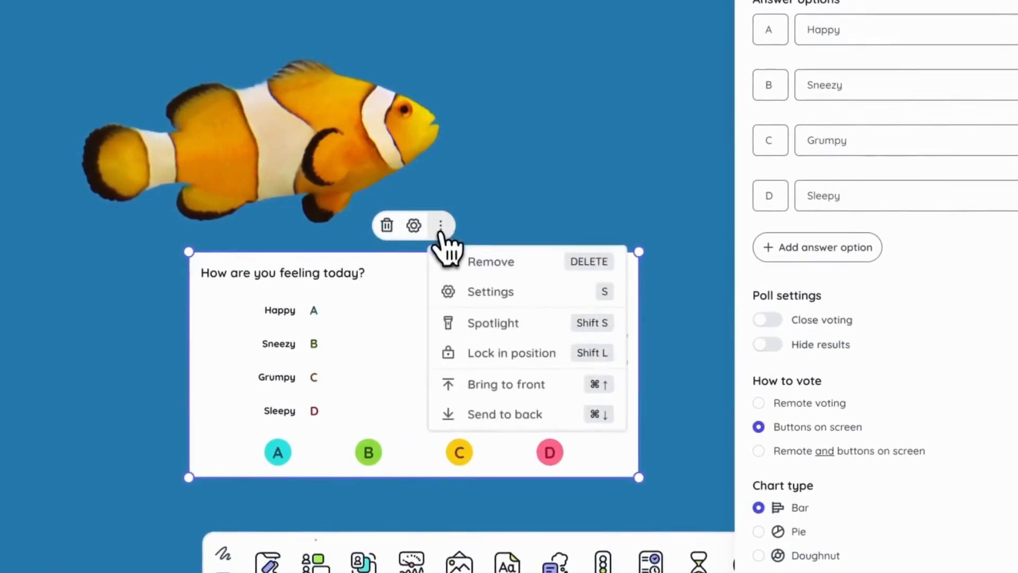
{"action": "left_click", "coordinate": [505, 323]}
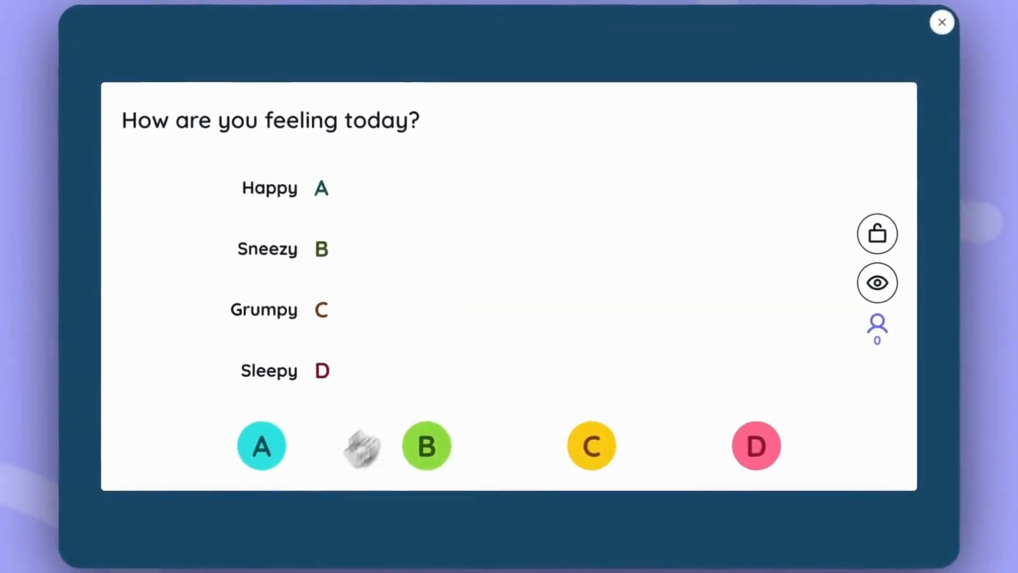
{"action": "left_click", "coordinate": [266, 468]}
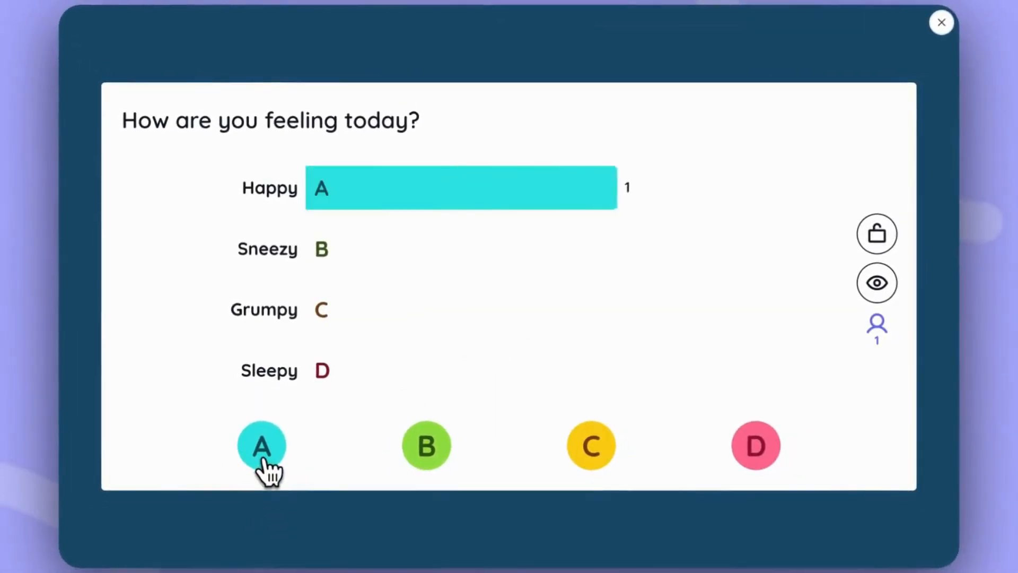
{"action": "left_click", "coordinate": [264, 460]}
{"action": "left_click", "coordinate": [263, 461]}
{"action": "left_click", "coordinate": [264, 460]}
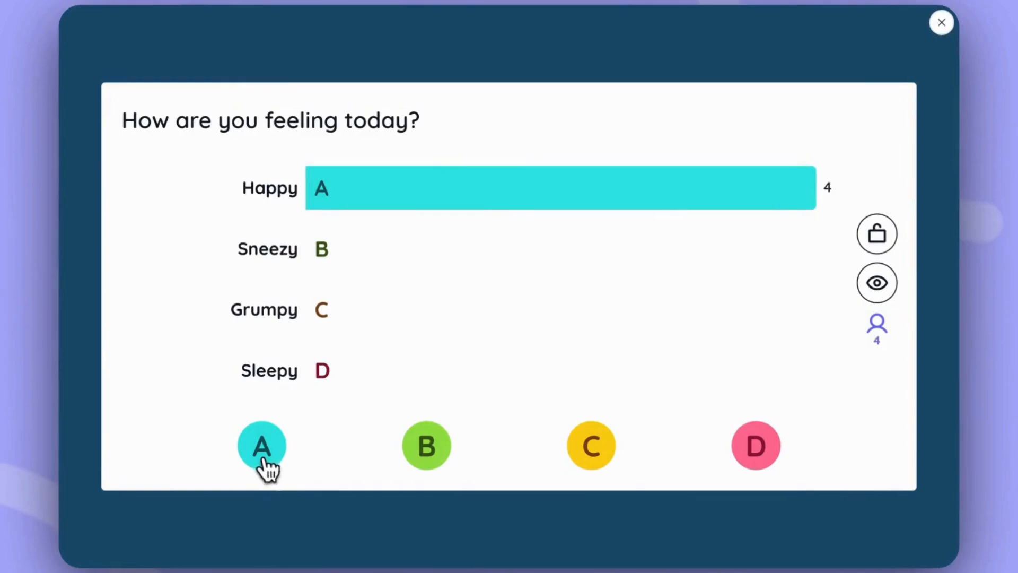
{"action": "left_click", "coordinate": [263, 460]}
{"action": "left_click", "coordinate": [263, 460]}
Step: Cast three votes for Sneezy, one for Grumpy and two for Sleepy, and leave the spotlight view
{"action": "left_click", "coordinate": [432, 450]}
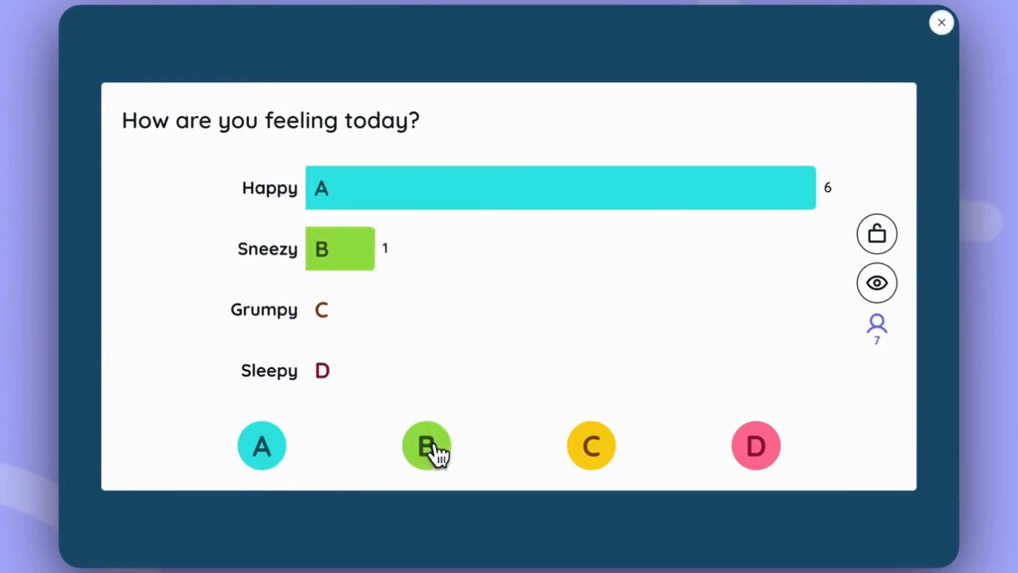
{"action": "left_click", "coordinate": [431, 450]}
{"action": "left_click", "coordinate": [432, 452]}
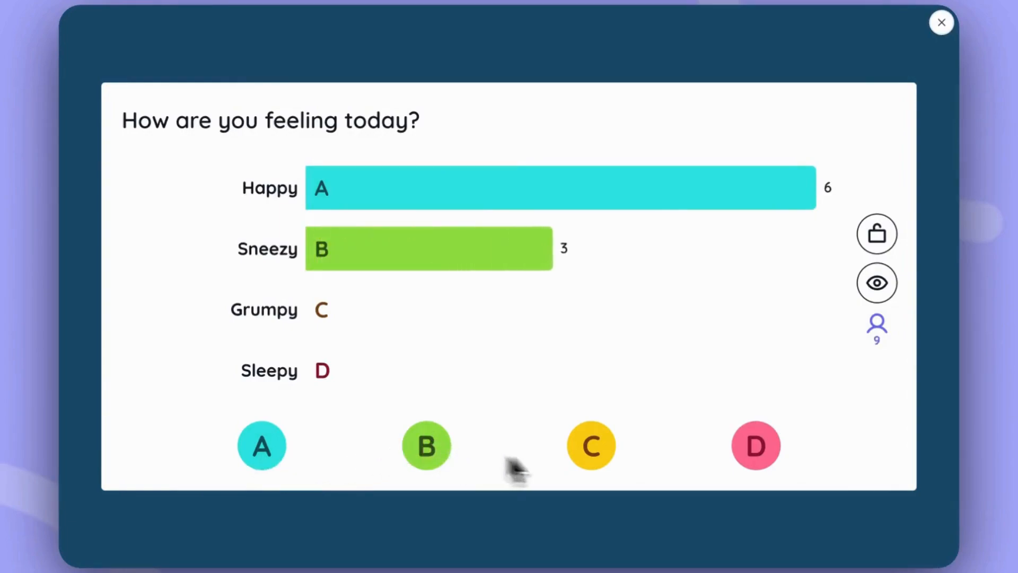
{"action": "left_click", "coordinate": [600, 457]}
{"action": "left_click", "coordinate": [758, 453]}
{"action": "left_click", "coordinate": [758, 453]}
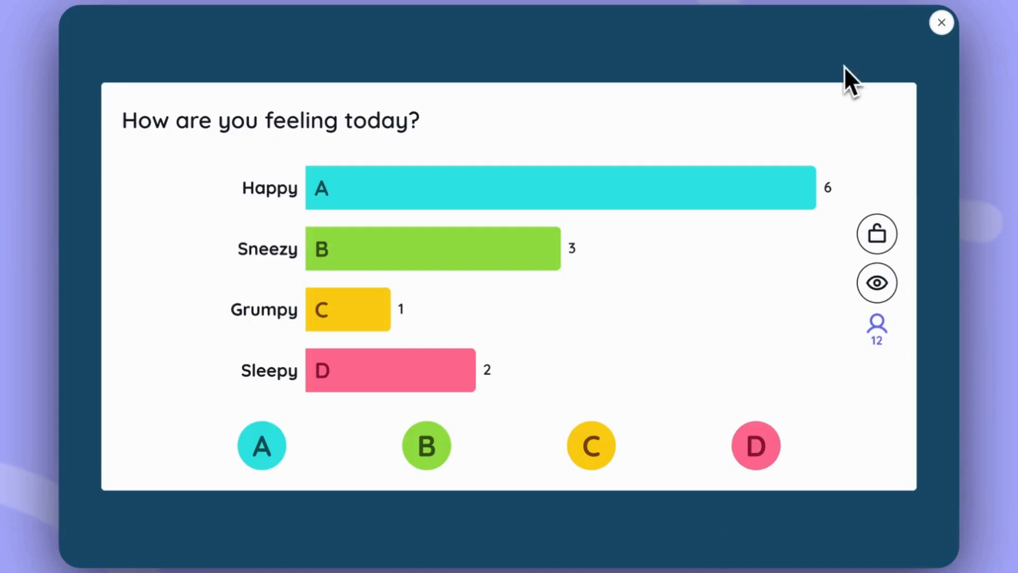
{"action": "left_click", "coordinate": [942, 23]}
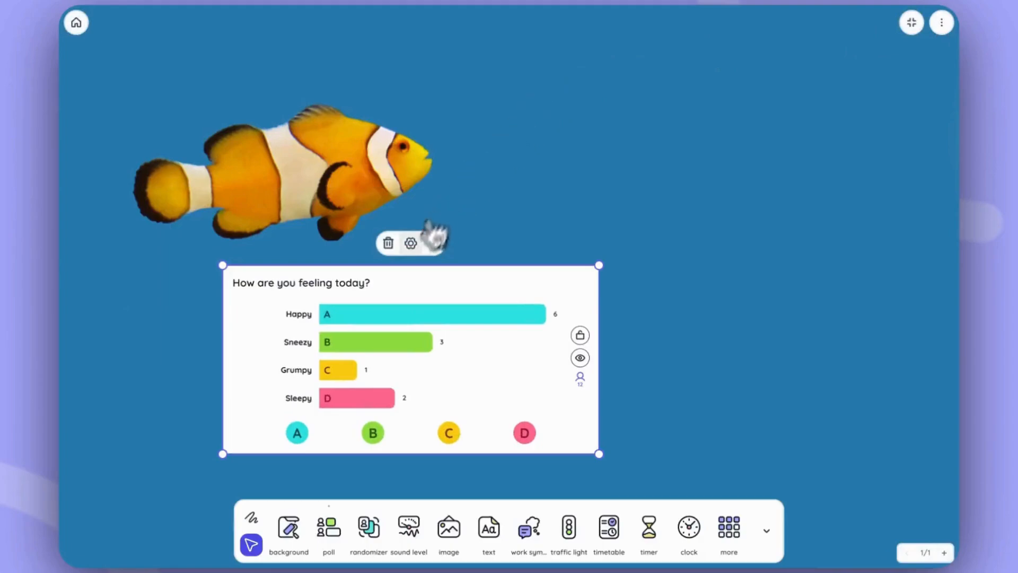
Step: Set the poll's voting method to Remote voting and open the QR code for joining the vote
{"action": "left_click", "coordinate": [410, 245]}
{"action": "scroll", "coordinate": [859, 461], "scroll_direction": "down", "scroll_amount": 3}
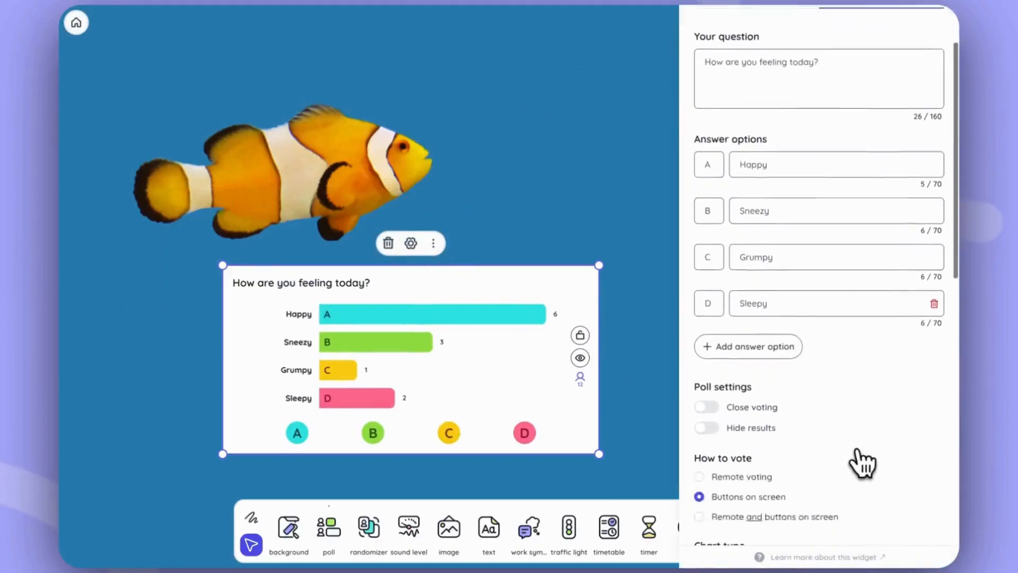
{"action": "scroll", "coordinate": [863, 462], "scroll_direction": "down", "scroll_amount": 2}
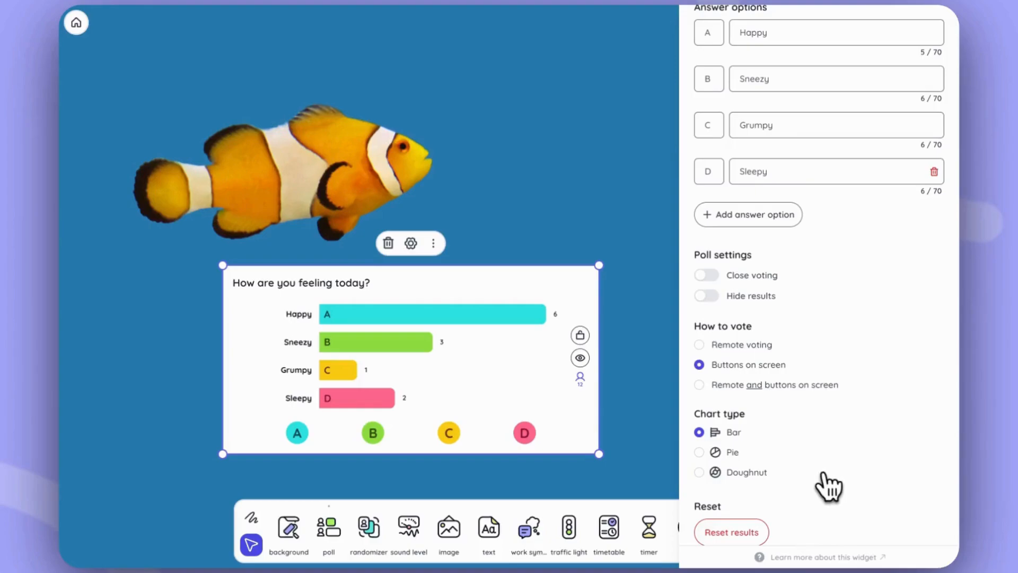
{"action": "left_click", "coordinate": [699, 345]}
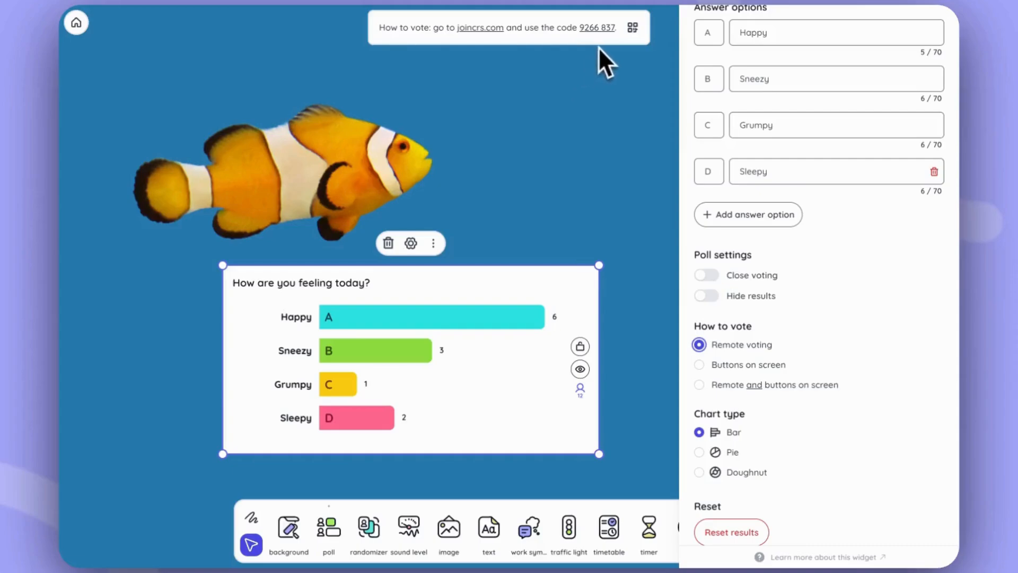
{"action": "left_click", "coordinate": [632, 28]}
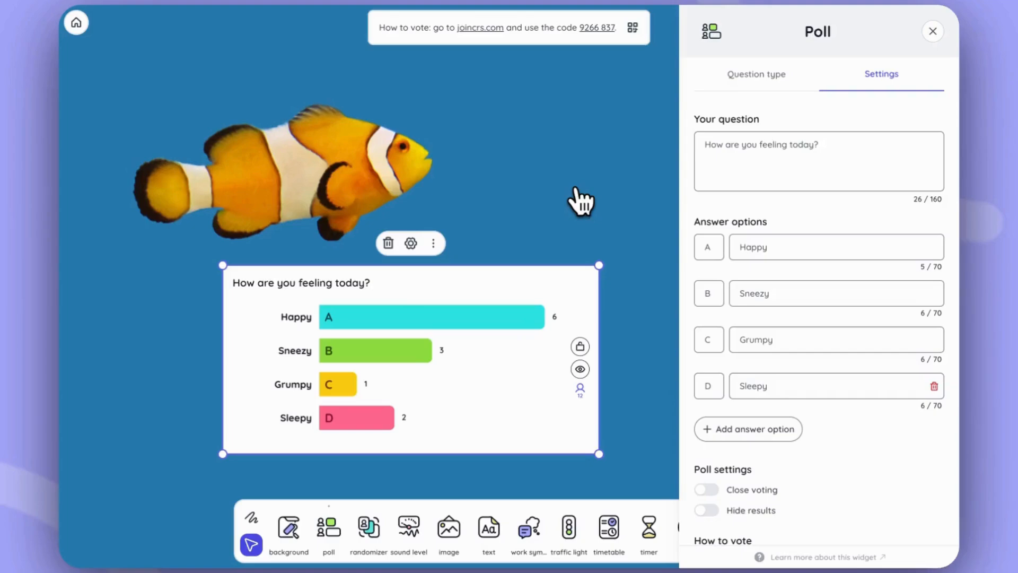
Step: Close the poll's voting and reopen it, and hide the poll results and show them again
{"action": "scroll", "coordinate": [723, 400], "scroll_direction": "down", "scroll_amount": 3}
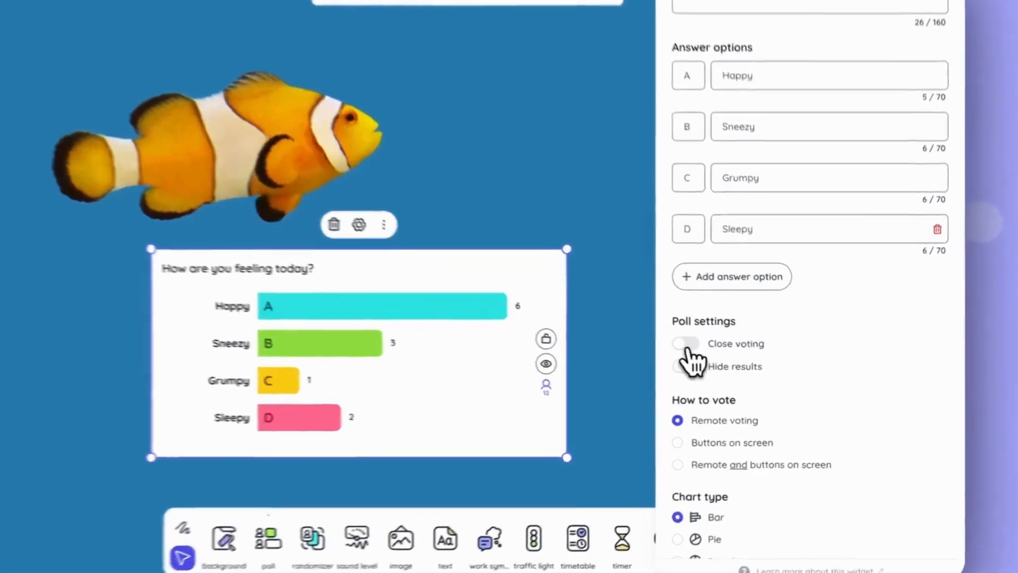
{"action": "left_click", "coordinate": [707, 352]}
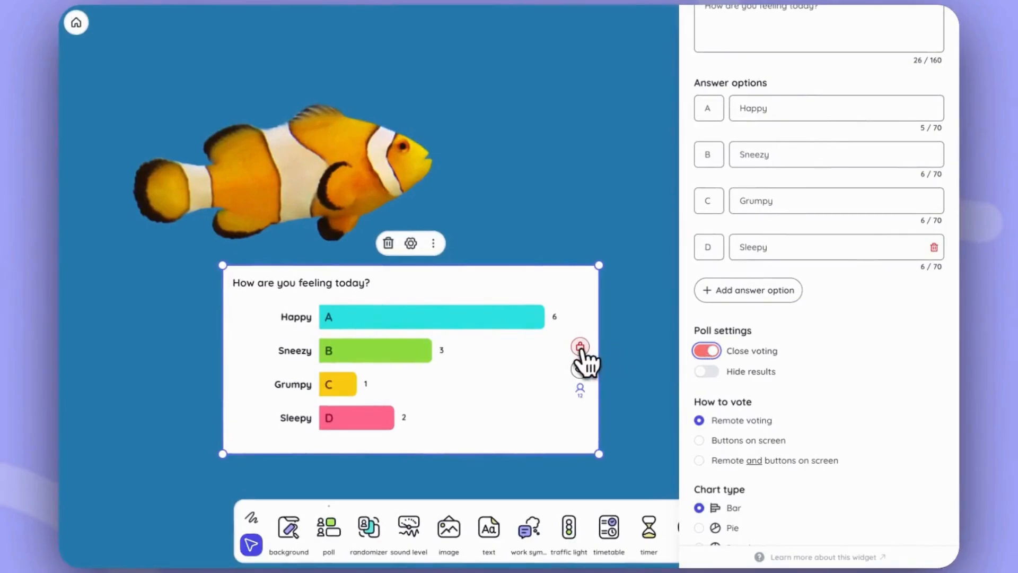
{"action": "left_click", "coordinate": [580, 351]}
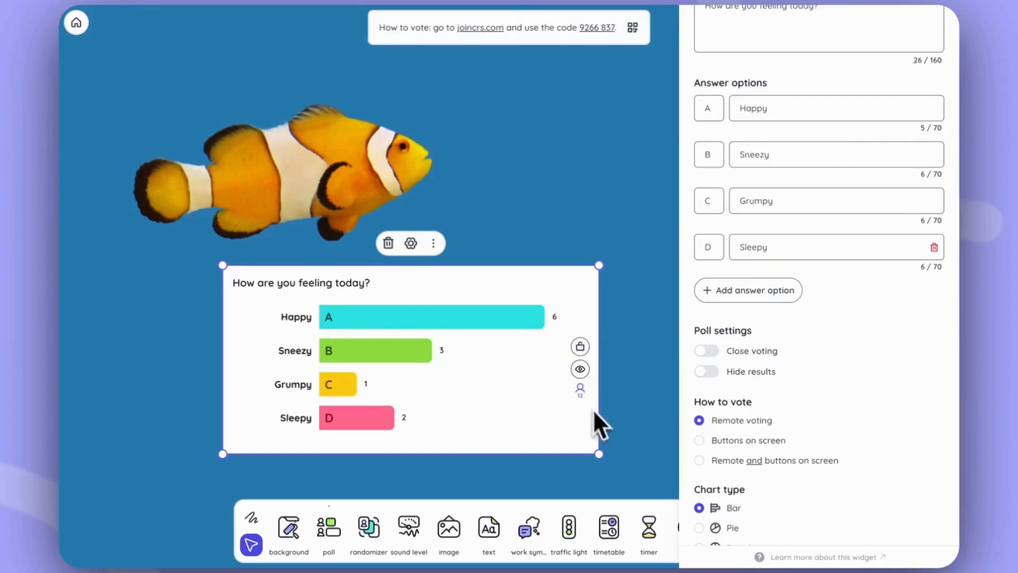
{"action": "left_click", "coordinate": [712, 376]}
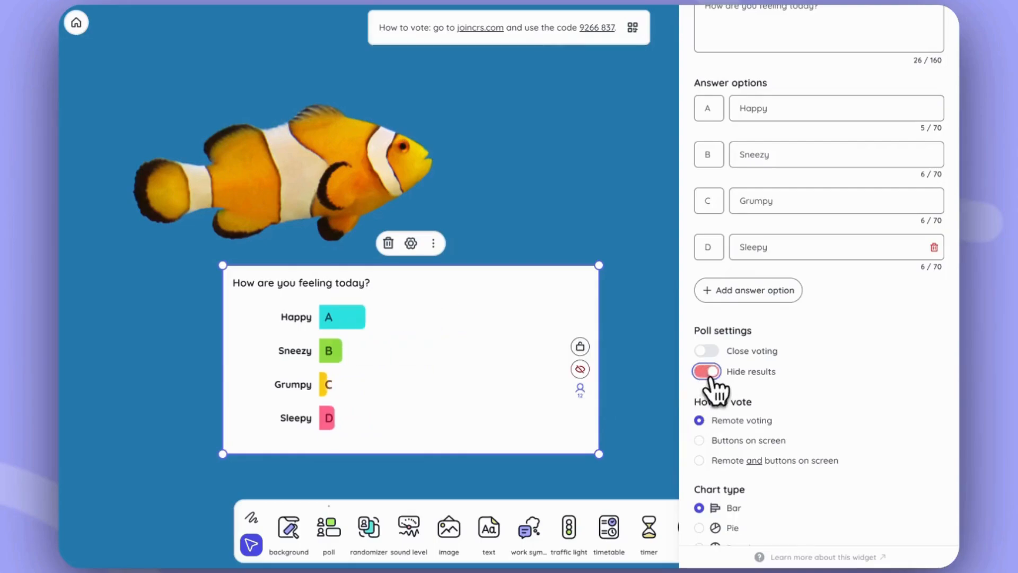
{"action": "left_click", "coordinate": [581, 370]}
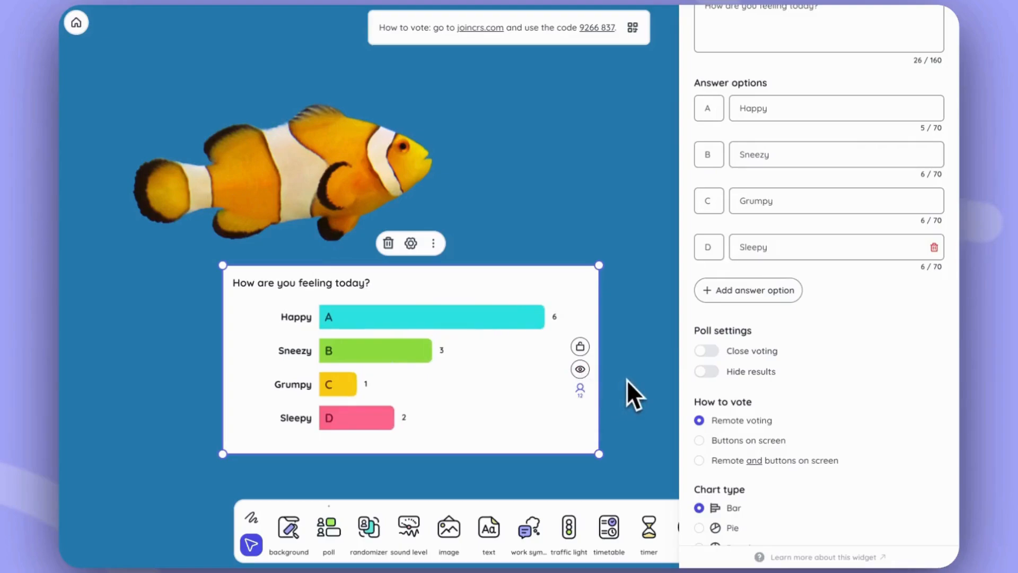
Step: Change the poll's chart type to Pie
{"action": "scroll", "coordinate": [793, 402], "scroll_direction": "down", "scroll_amount": 3}
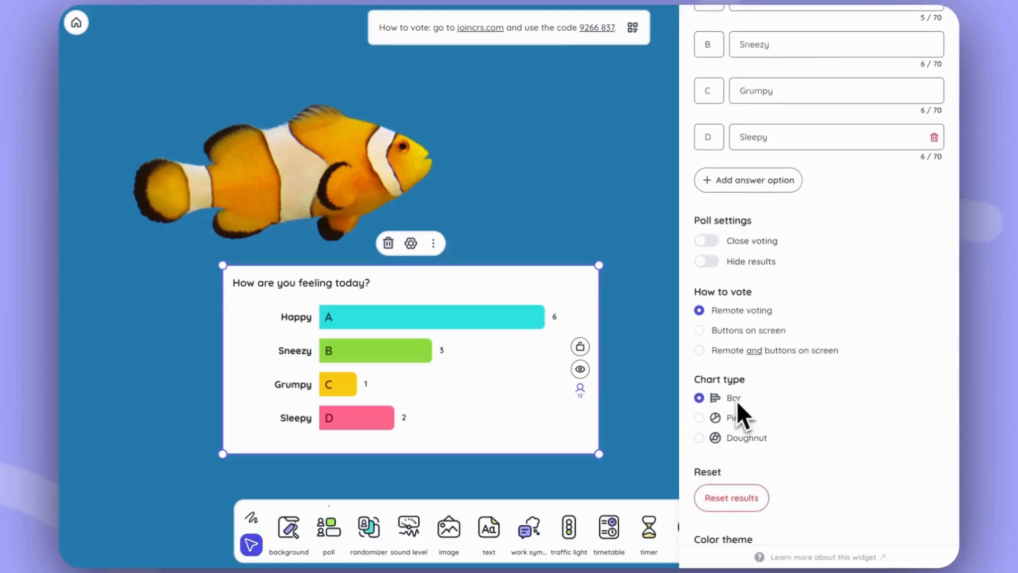
{"action": "left_click", "coordinate": [700, 417]}
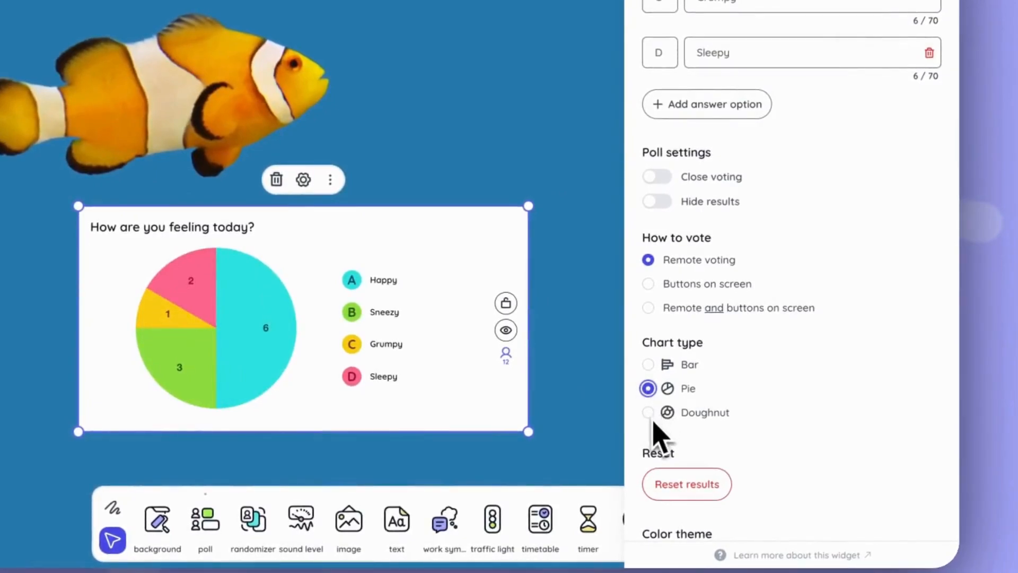
Step: Change the poll's chart type to Doughnut, reset its voting results, and close the poll settings
{"action": "left_click", "coordinate": [650, 414]}
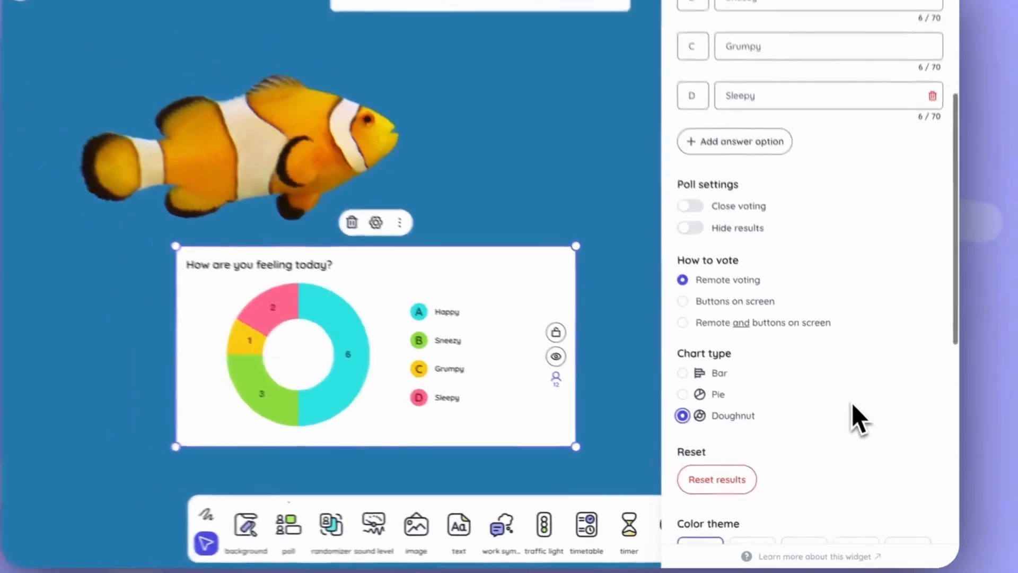
{"action": "scroll", "coordinate": [858, 412], "scroll_direction": "down", "scroll_amount": 3}
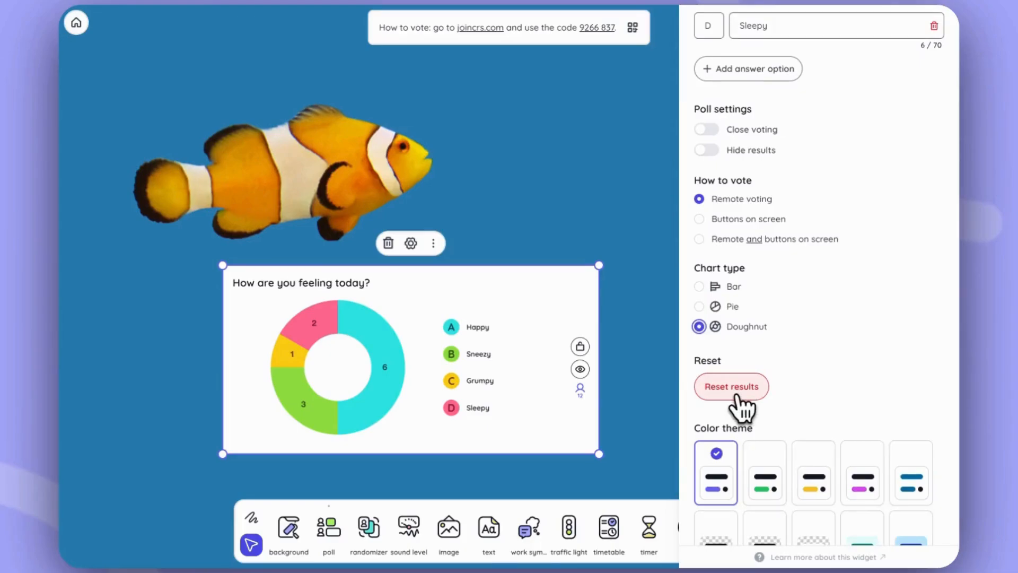
{"action": "left_click", "coordinate": [736, 396]}
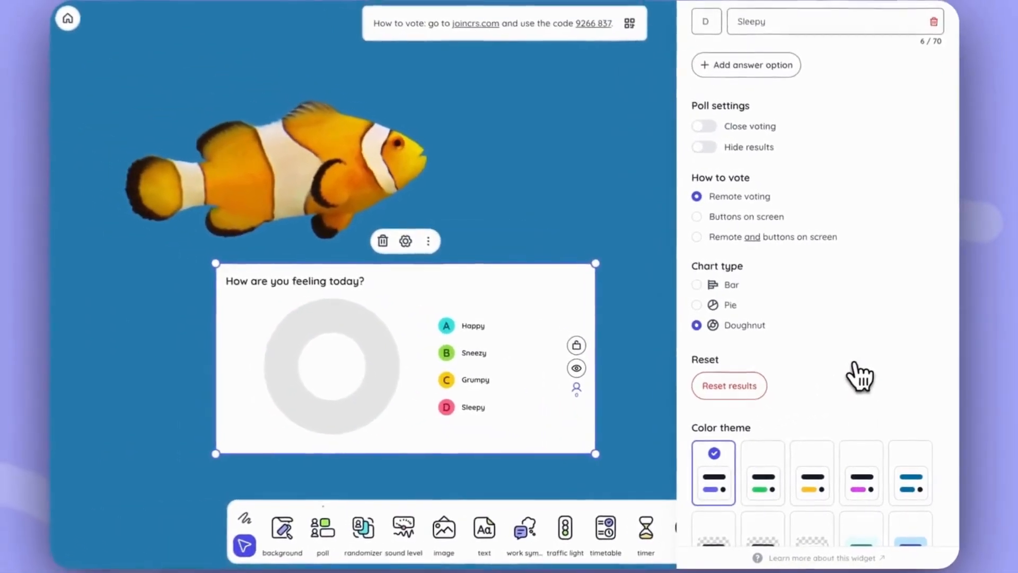
{"action": "scroll", "coordinate": [859, 376], "scroll_direction": "down", "scroll_amount": 1}
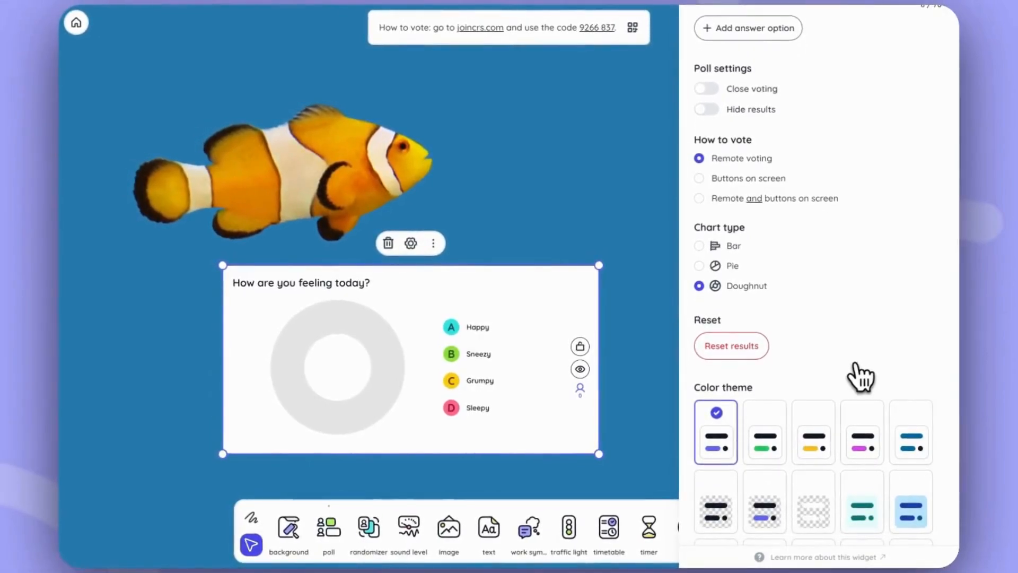
{"action": "scroll", "coordinate": [845, 265], "scroll_direction": "up", "scroll_amount": 10}
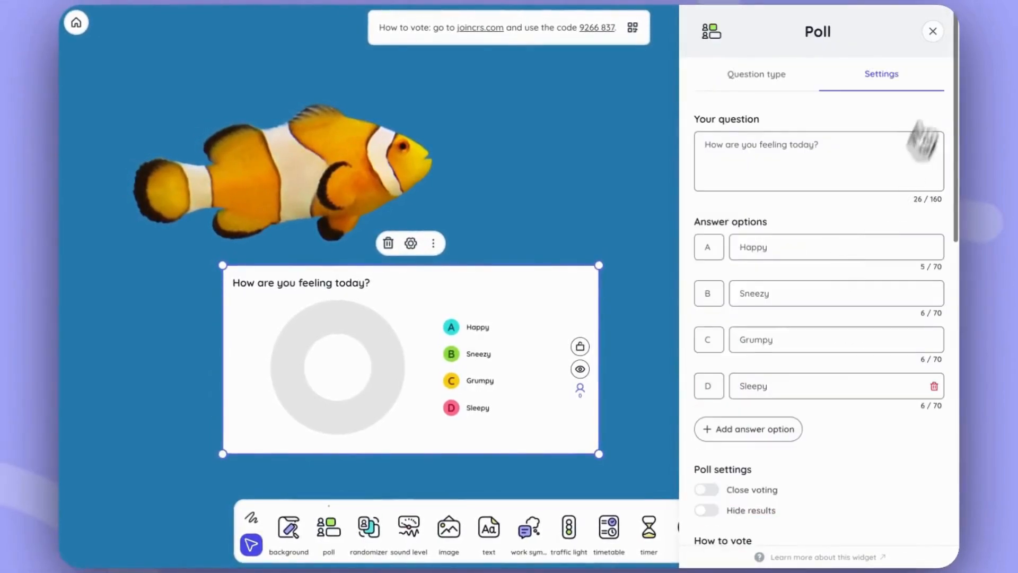
{"action": "left_click", "coordinate": [933, 32]}
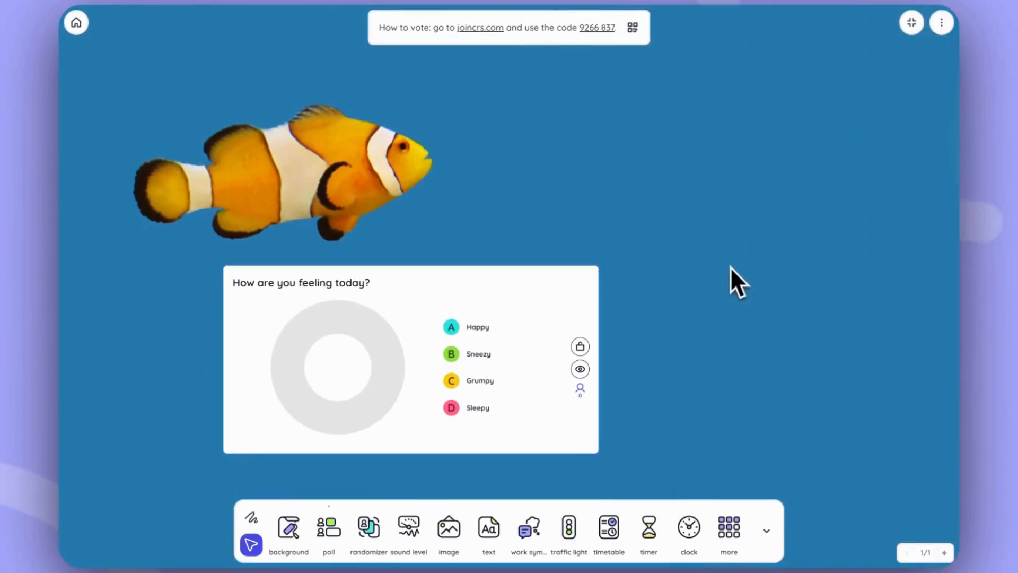
Step: Add a second page to the board and place a new poll widget on it
{"action": "left_click", "coordinate": [945, 552]}
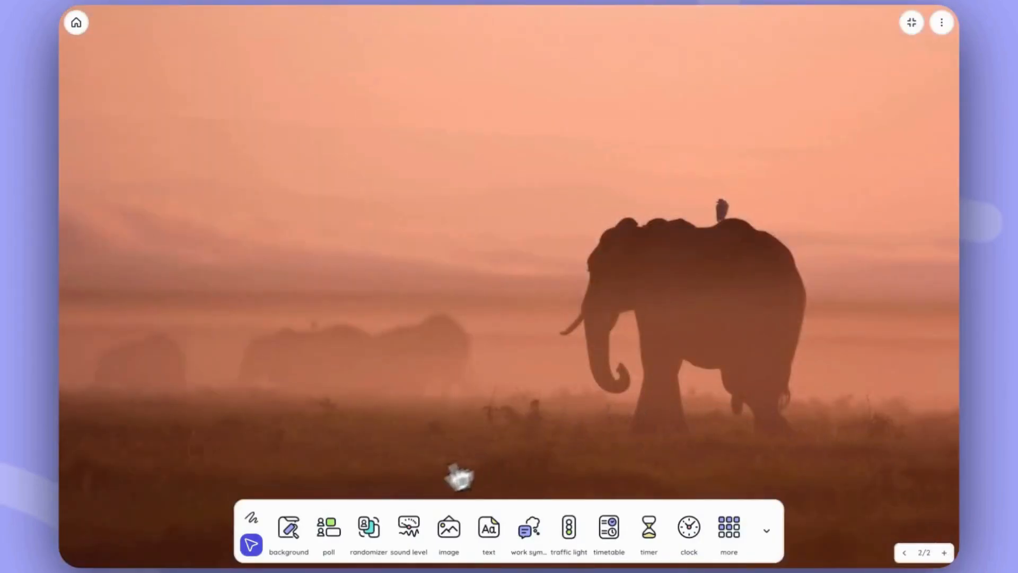
{"action": "left_click", "coordinate": [332, 540]}
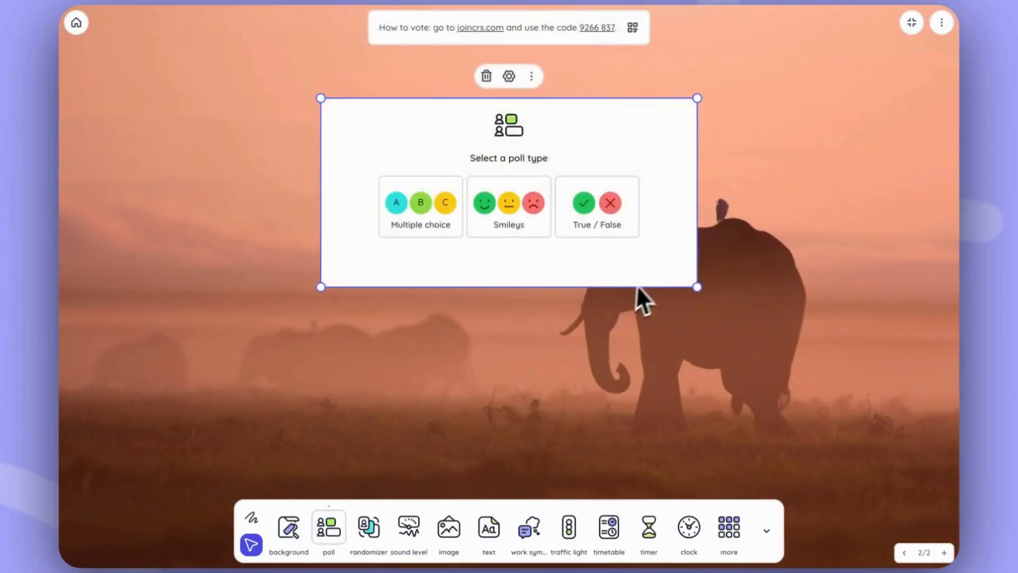